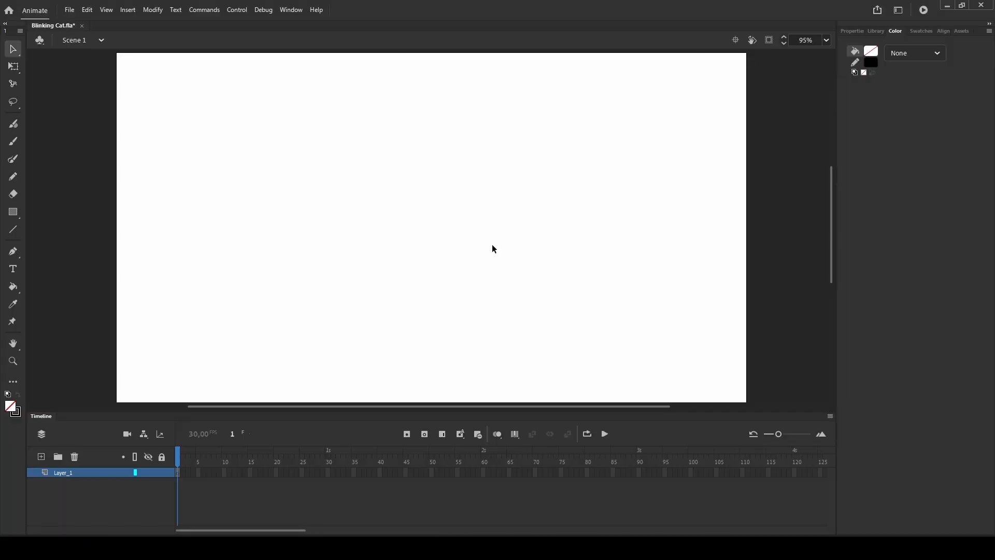
Activate the Classic Brush and choose the dusty pink swatch as its fill color.
click(16, 144)
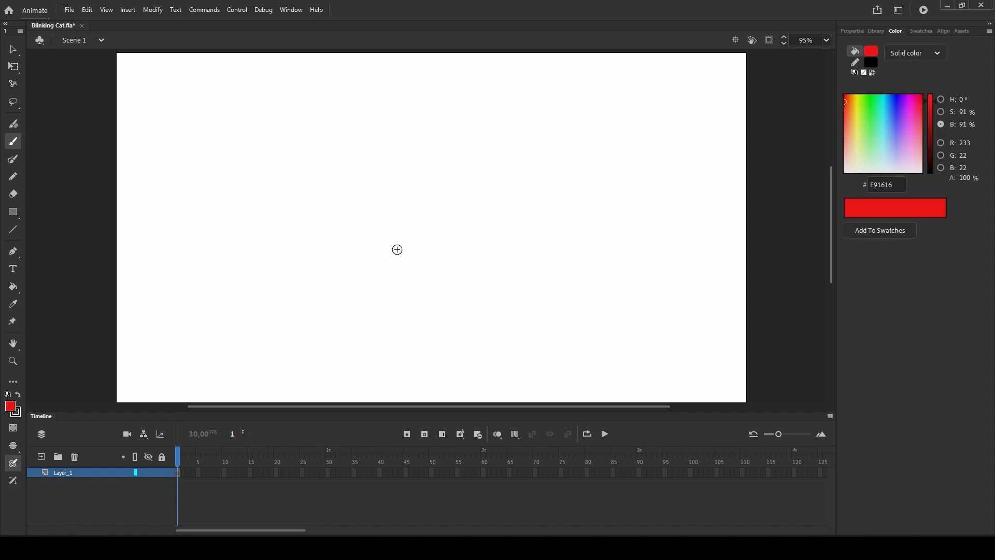
key(b)
click(869, 111)
mouse_move(869, 111)
mouse_down()
mouse_move(873, 123)
mouse_move(884, 107)
mouse_move(894, 115)
mouse_move(876, 117)
mouse_up()
click(921, 32)
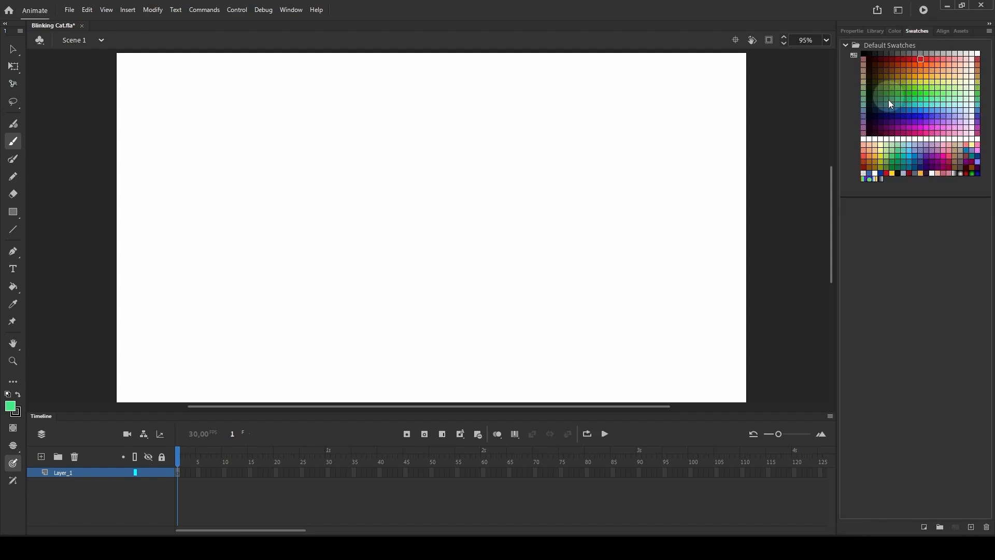
click(942, 173)
Draw the outline of a cat's head and body with two pointed ears, its sides running down past the stage's lower edge.
drag(368, 222, 473, 228)
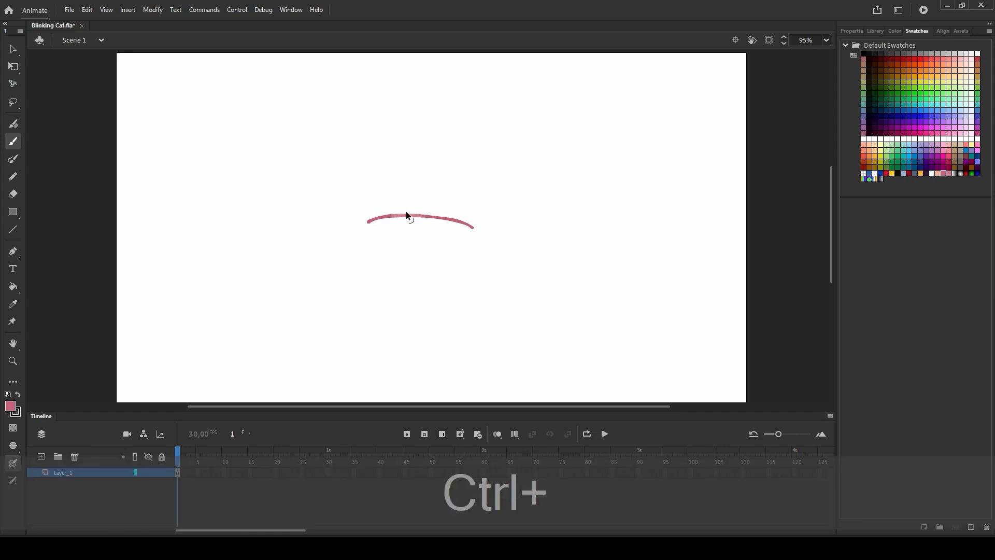
key(ctrl+z)
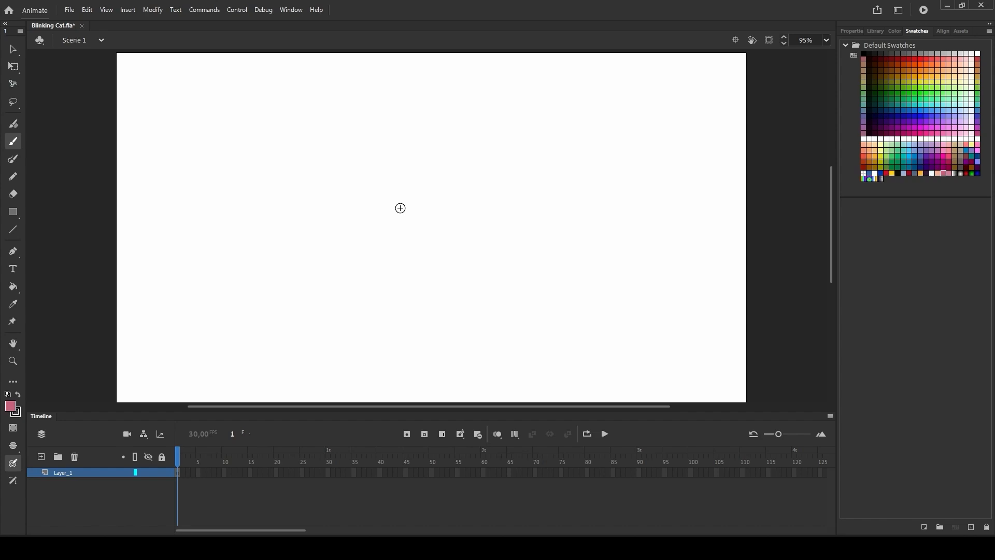
mouse_move(373, 207)
mouse_down()
mouse_move(455, 203)
mouse_move(487, 181)
mouse_up()
mouse_move(352, 178)
mouse_down()
mouse_move(373, 207)
mouse_move(347, 189)
mouse_move(297, 467)
mouse_up()
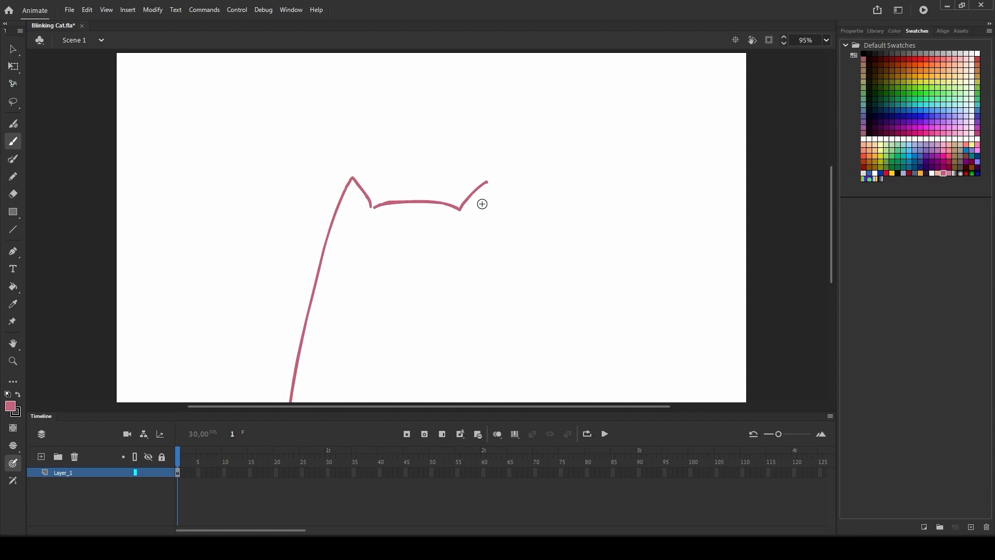
drag(487, 184, 533, 444)
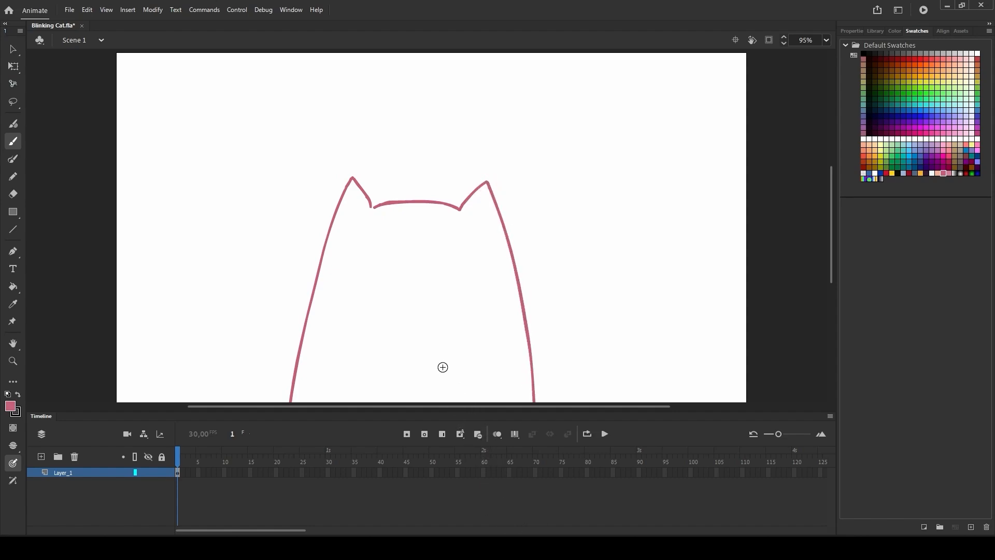
drag(373, 207, 372, 206)
key(ctrl+z)
Draw the cat's face with two round eyes, filled pupils with small highlights, a heart-shaped nose and a curved mouth.
mouse_move(375, 245)
mouse_down()
mouse_move(359, 276)
mouse_move(381, 284)
mouse_move(395, 268)
mouse_move(390, 248)
mouse_move(368, 246)
mouse_move(449, 240)
mouse_move(426, 256)
mouse_move(437, 282)
mouse_move(459, 283)
mouse_move(469, 263)
mouse_move(451, 240)
mouse_up()
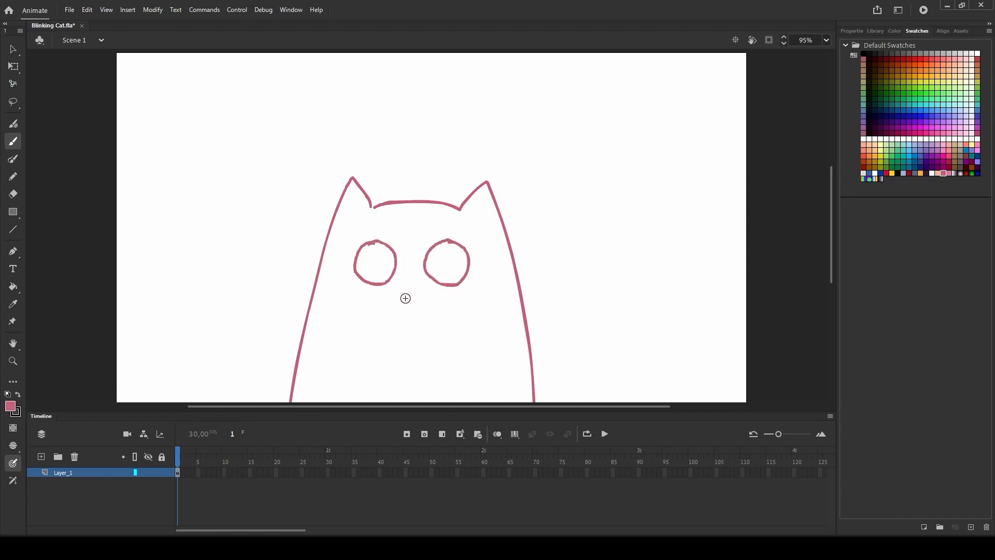
mouse_move(405, 298)
mouse_down()
mouse_move(386, 330)
mouse_move(376, 319)
mouse_move(432, 313)
mouse_up()
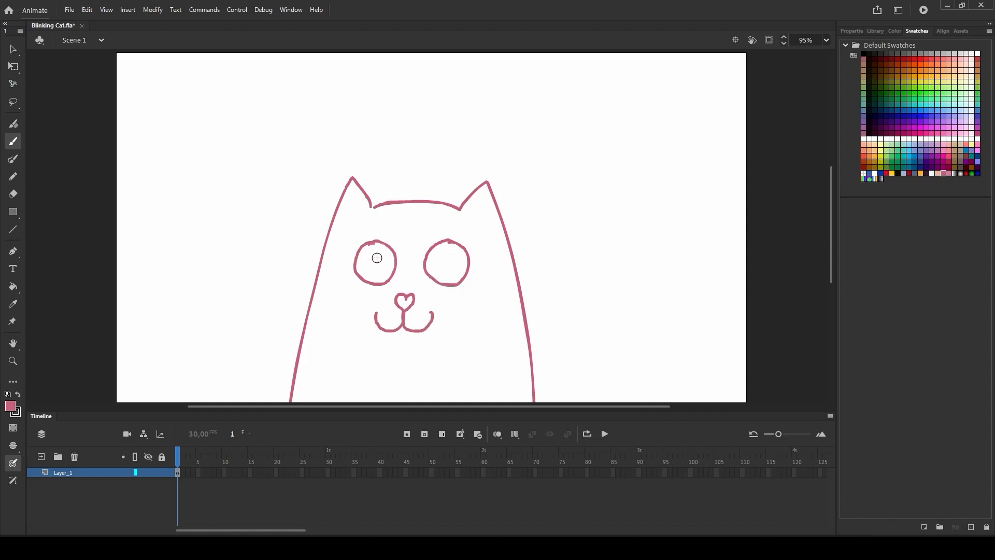
mouse_move(376, 258)
mouse_down()
mouse_move(369, 272)
mouse_move(383, 266)
mouse_move(379, 274)
mouse_move(372, 260)
mouse_up()
mouse_move(447, 262)
mouse_down()
mouse_move(442, 271)
mouse_move(450, 264)
mouse_up()
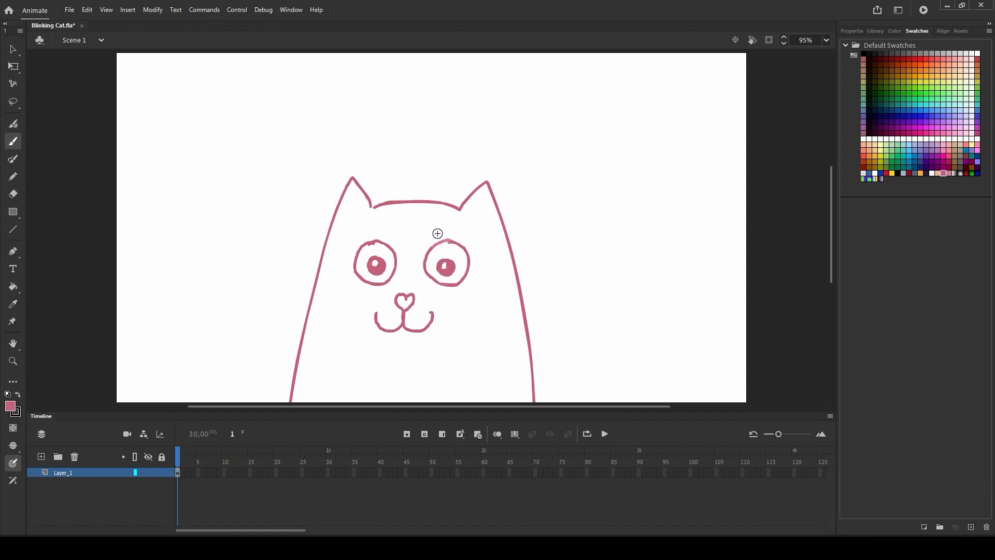
Draw three small pointed stripes on the cat's forehead and two on each side of its body.
mouse_move(400, 202)
mouse_down()
mouse_move(387, 205)
mouse_move(392, 217)
mouse_move(397, 204)
mouse_move(421, 203)
mouse_move(438, 218)
mouse_move(443, 204)
mouse_up()
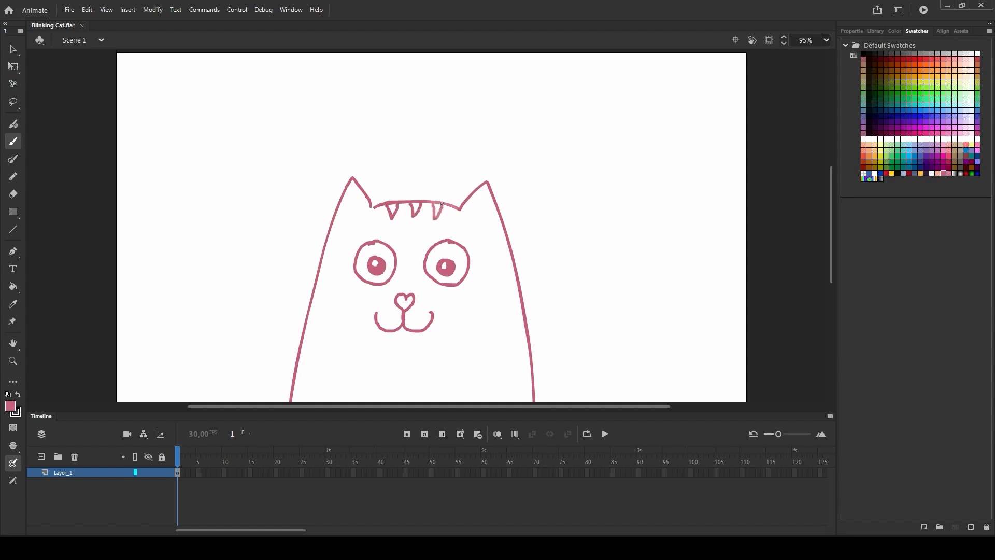
mouse_move(301, 346)
mouse_down()
mouse_move(316, 350)
mouse_move(293, 378)
mouse_up()
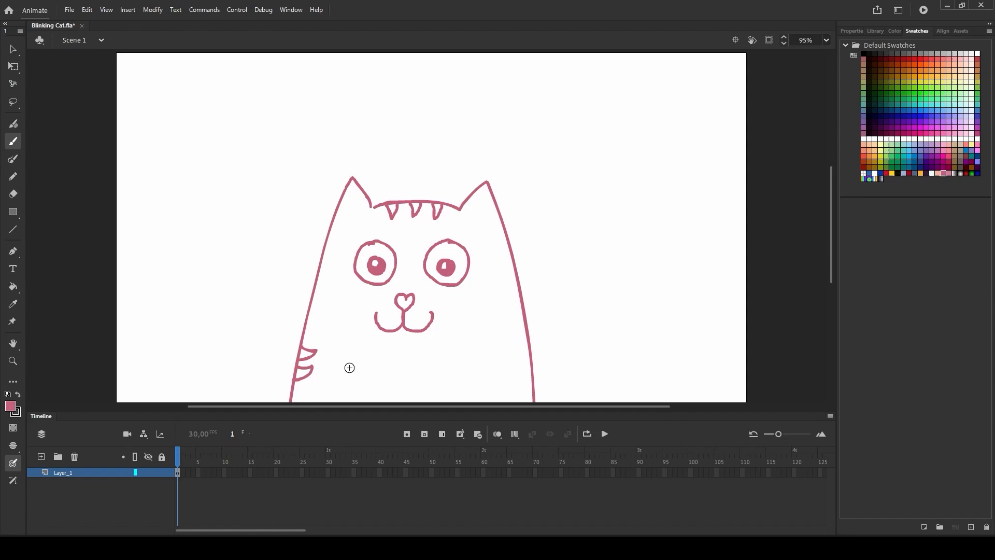
mouse_move(527, 344)
mouse_down()
mouse_move(515, 348)
mouse_move(532, 356)
mouse_move(517, 367)
mouse_move(532, 378)
mouse_up()
drag(460, 299, 583, 269)
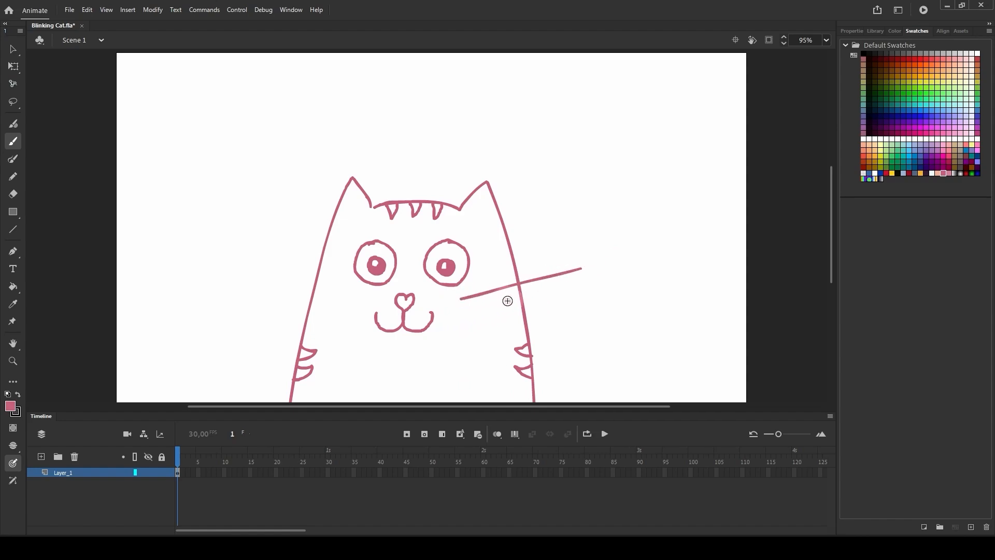
key(ctrl+z)
drag(466, 295, 593, 257)
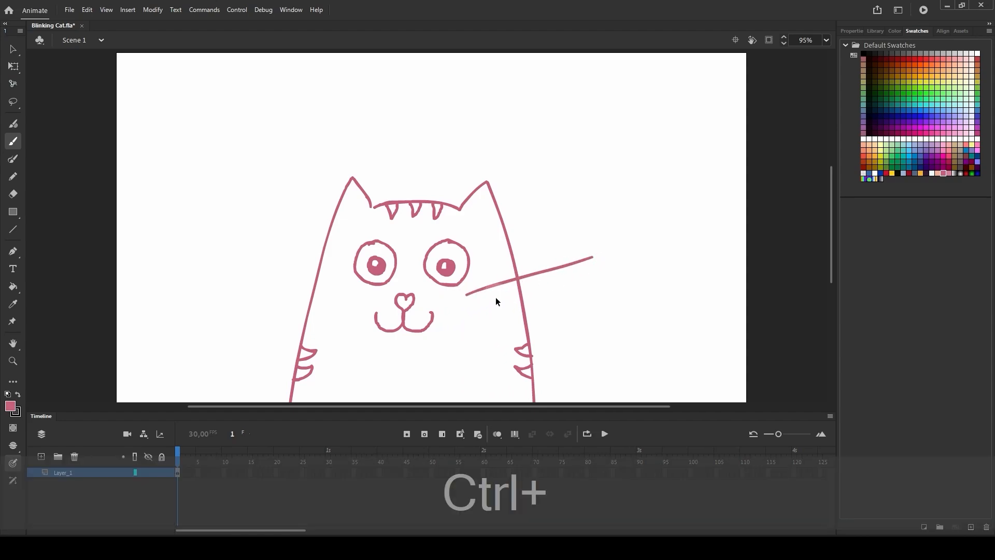
key(ctrl+z)
drag(471, 298, 568, 267)
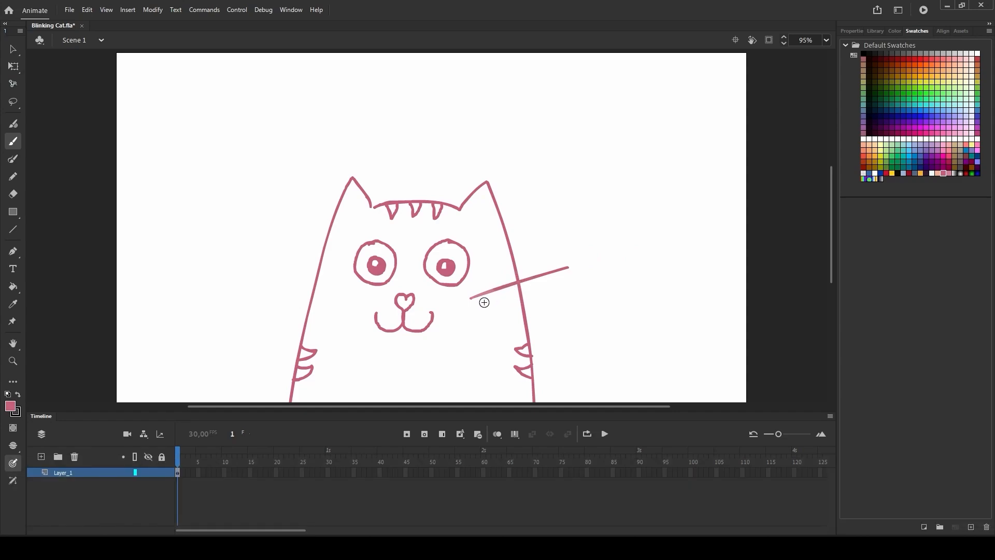
key(ctrl+z)
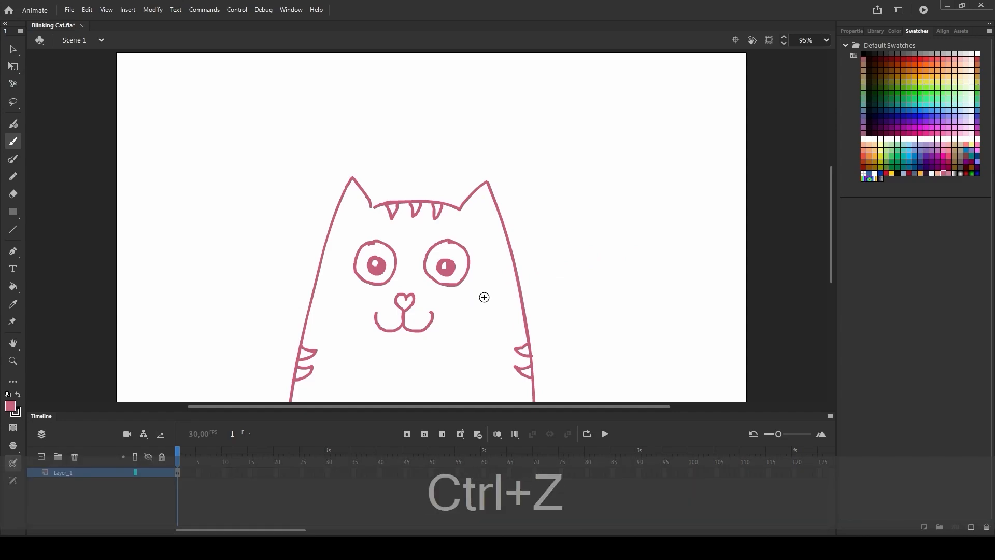
Show the tool properties, compare the options of several drawing tools, and return to the Classic Brush.
click(844, 35)
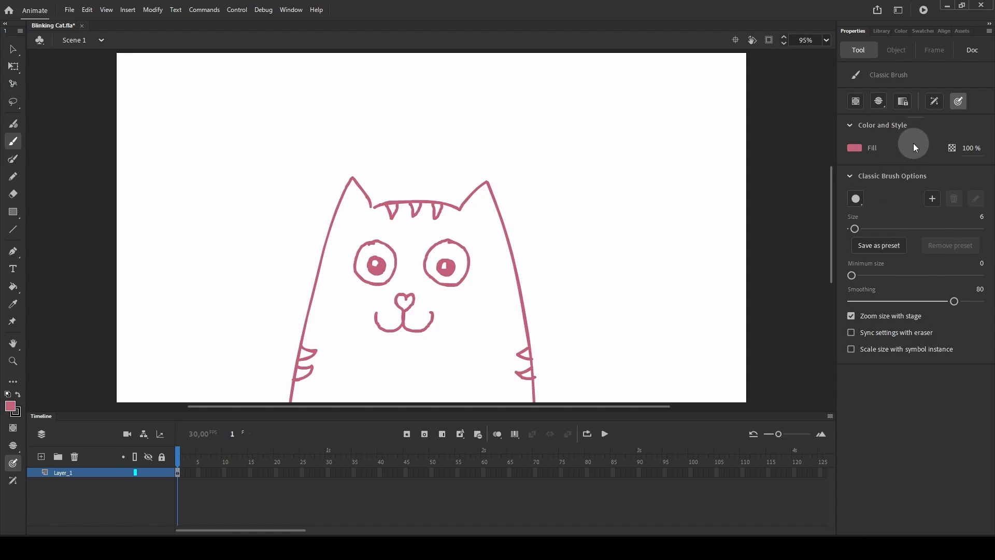
click(13, 177)
click(13, 194)
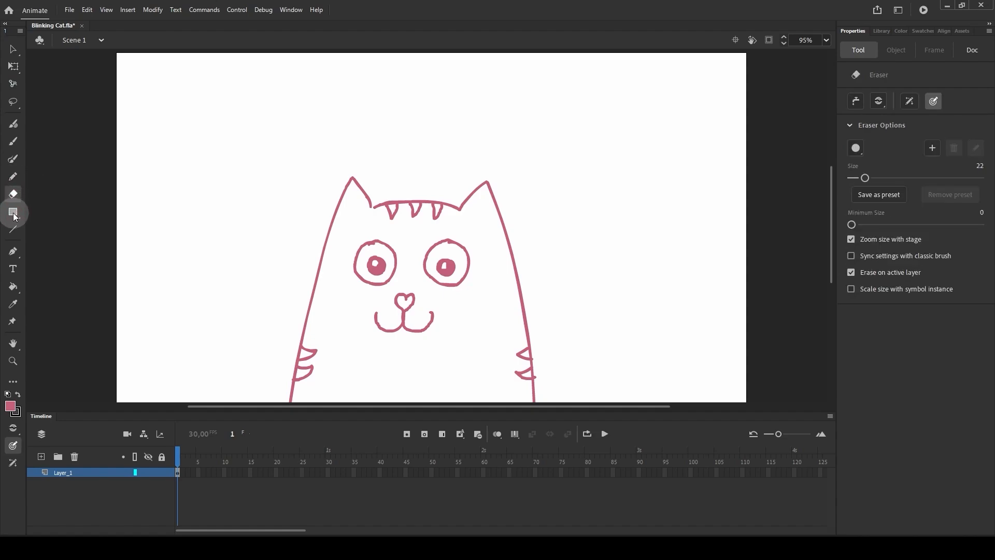
click(13, 212)
click(13, 141)
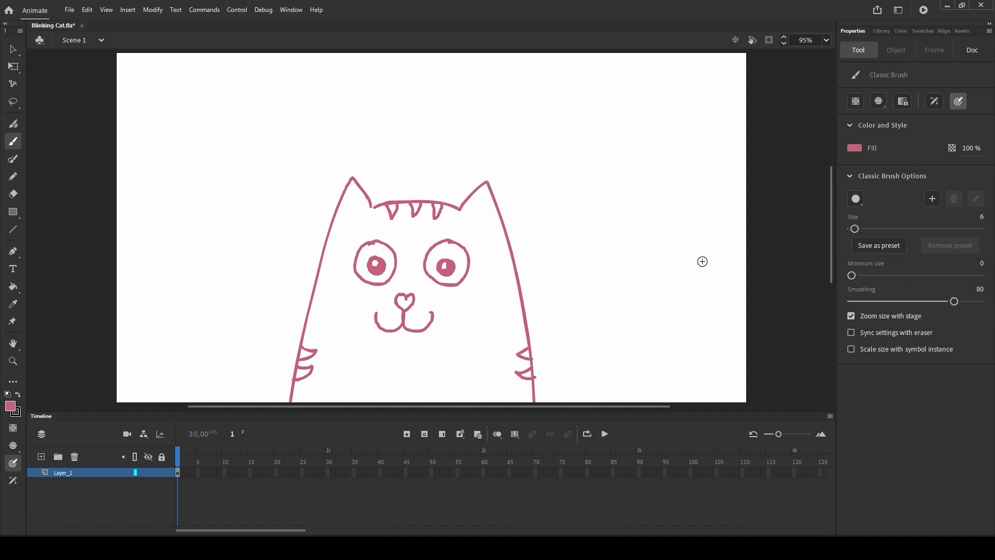
Set the Classic Brush size to 3 and draw three thin whiskers on each side of the cat's face.
click(980, 218)
text(3)
text(b)
mouse_move(464, 306)
mouse_down()
mouse_move(577, 293)
mouse_move(603, 315)
mouse_up()
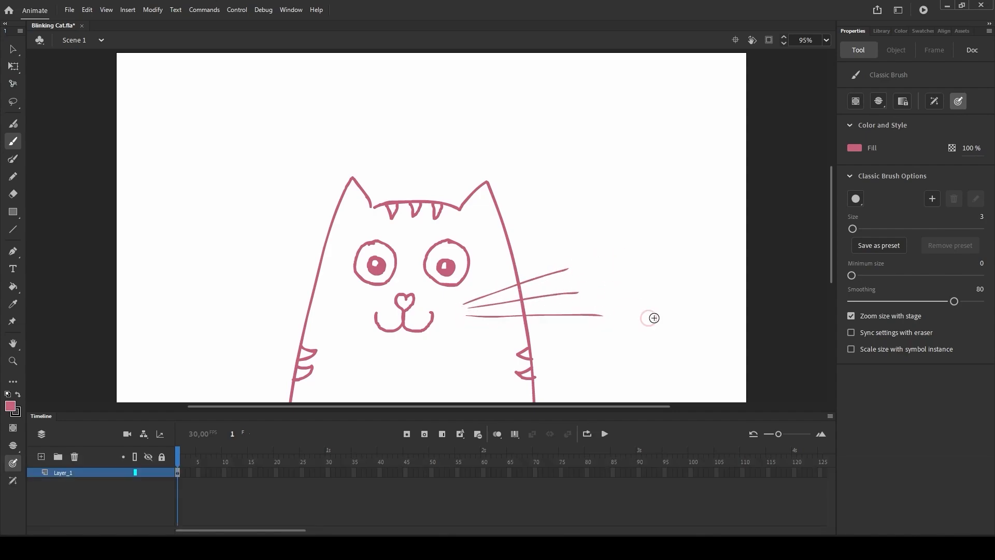
mouse_move(354, 298)
mouse_down()
mouse_move(240, 267)
mouse_move(296, 299)
mouse_move(246, 295)
mouse_move(266, 321)
mouse_up()
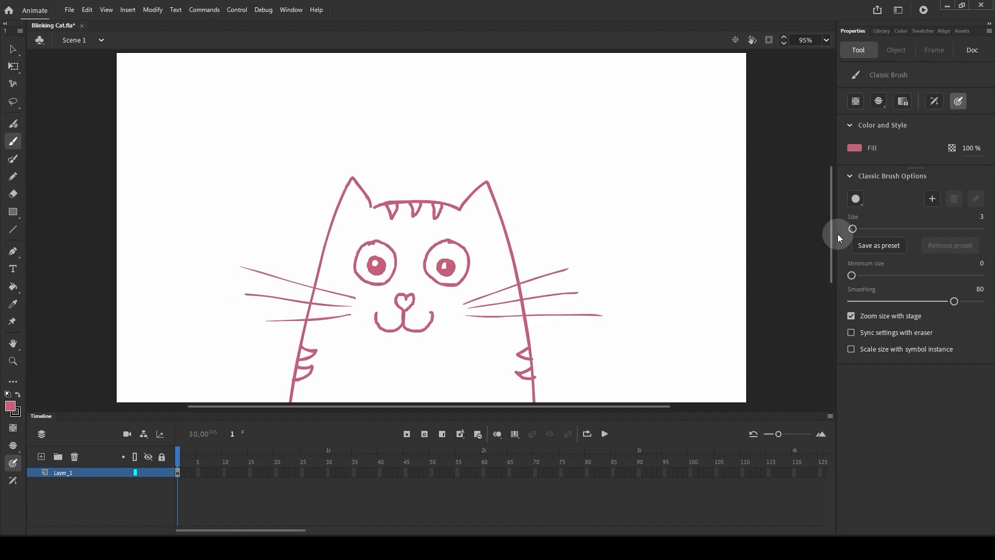
Set the Classic Brush size to 6 and draw two three-toed paws at the cat's base and a curved tail beside the body.
click(980, 216)
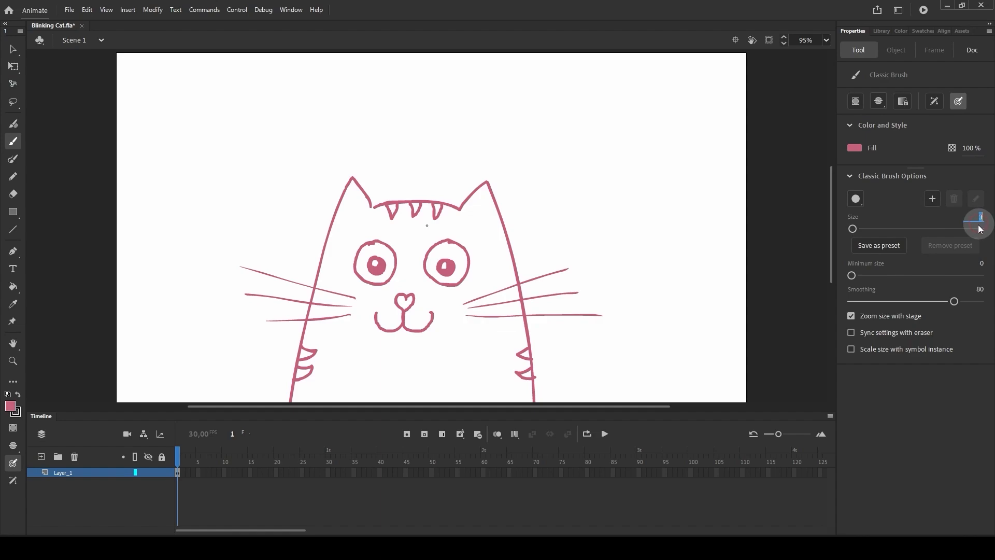
text(6)
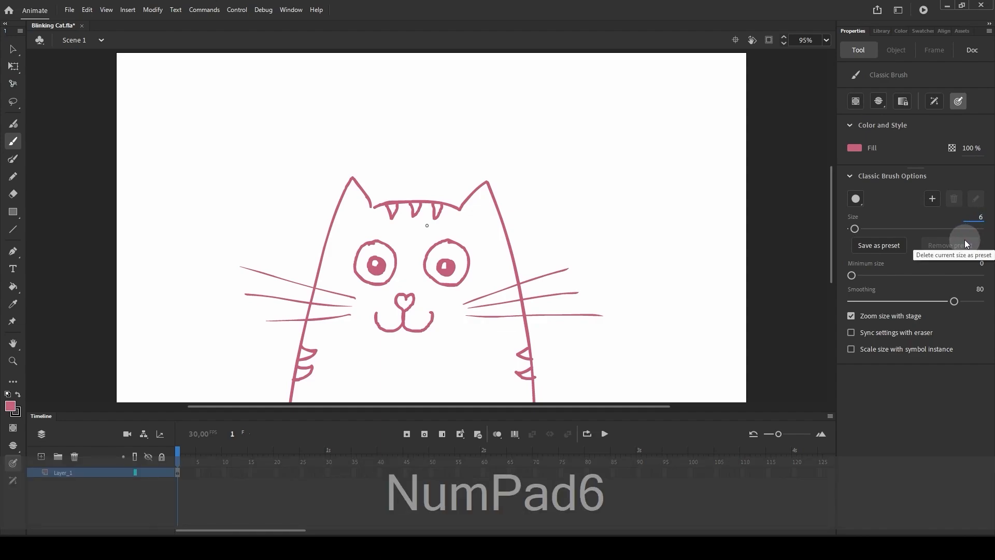
key(Return)
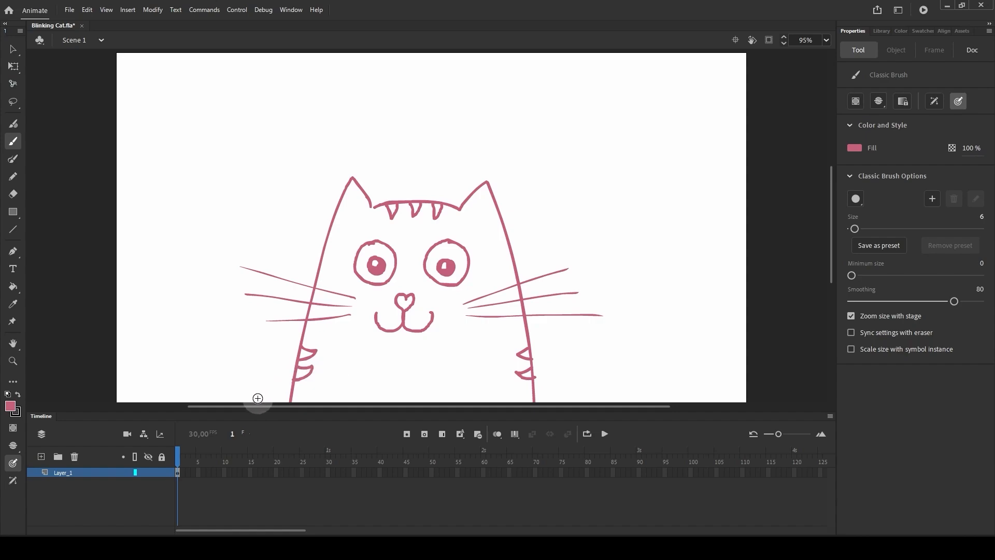
mouse_move(257, 400)
mouse_down()
mouse_move(283, 383)
mouse_move(294, 397)
mouse_move(318, 382)
mouse_move(326, 397)
mouse_move(337, 382)
mouse_move(359, 400)
mouse_up()
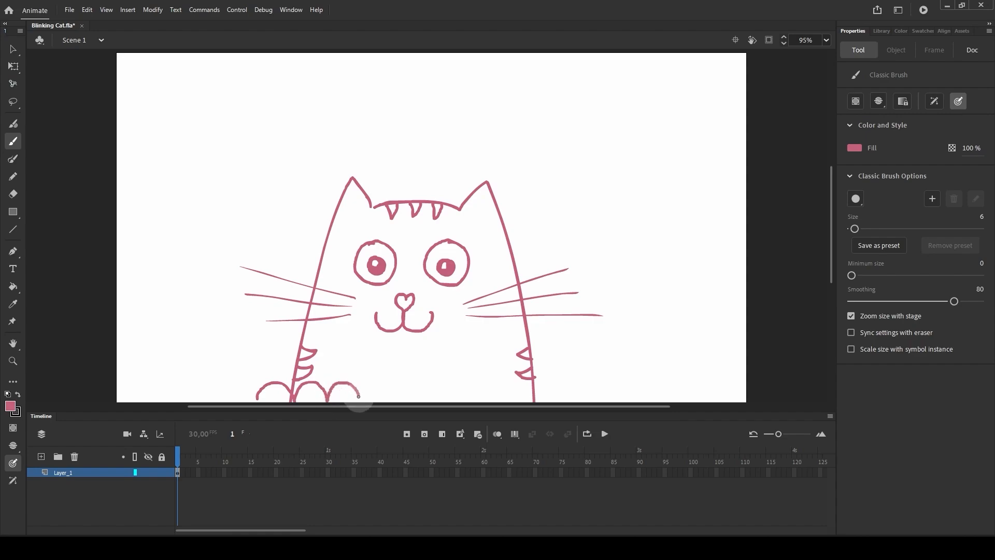
mouse_move(479, 401)
mouse_down()
mouse_move(504, 388)
mouse_move(513, 400)
mouse_move(534, 384)
mouse_move(546, 401)
mouse_move(555, 390)
mouse_move(577, 402)
mouse_up()
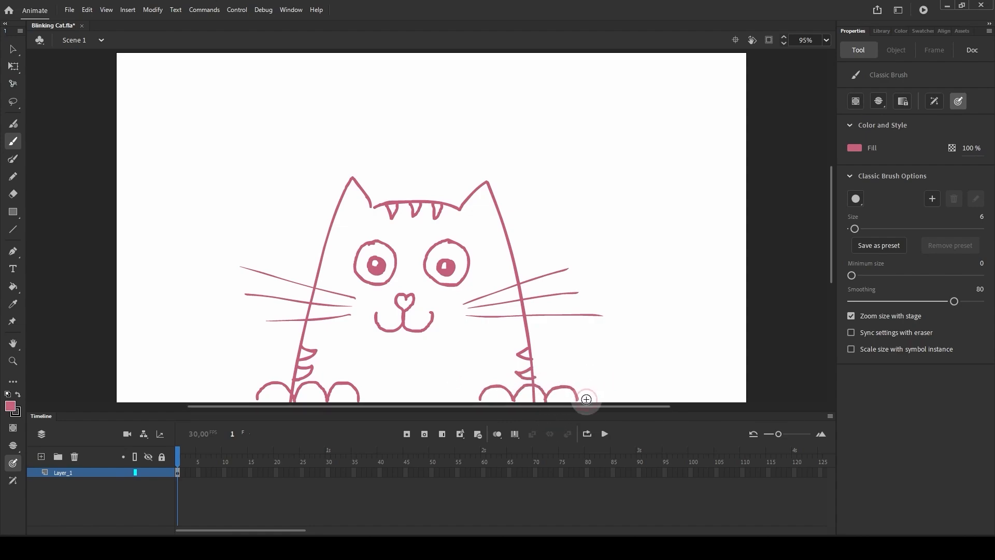
mouse_move(587, 399)
mouse_down()
mouse_move(632, 289)
mouse_move(622, 402)
mouse_up()
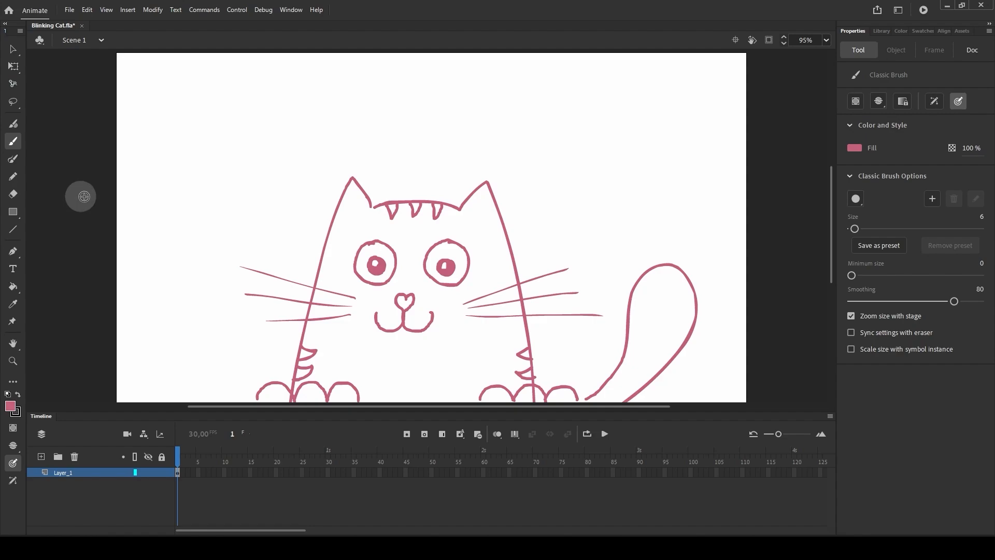
Activate the Eraser tool to clean up the cat drawing.
key(e)
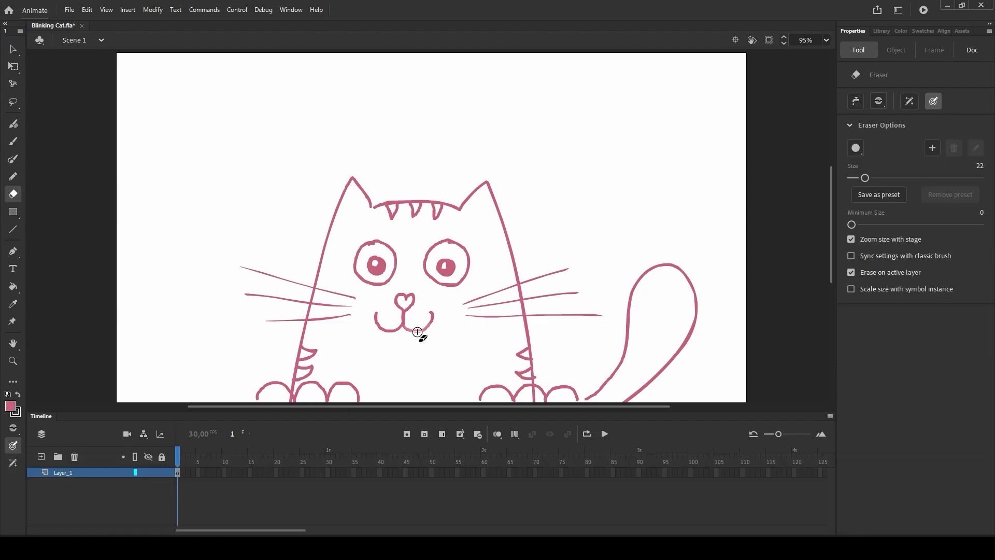